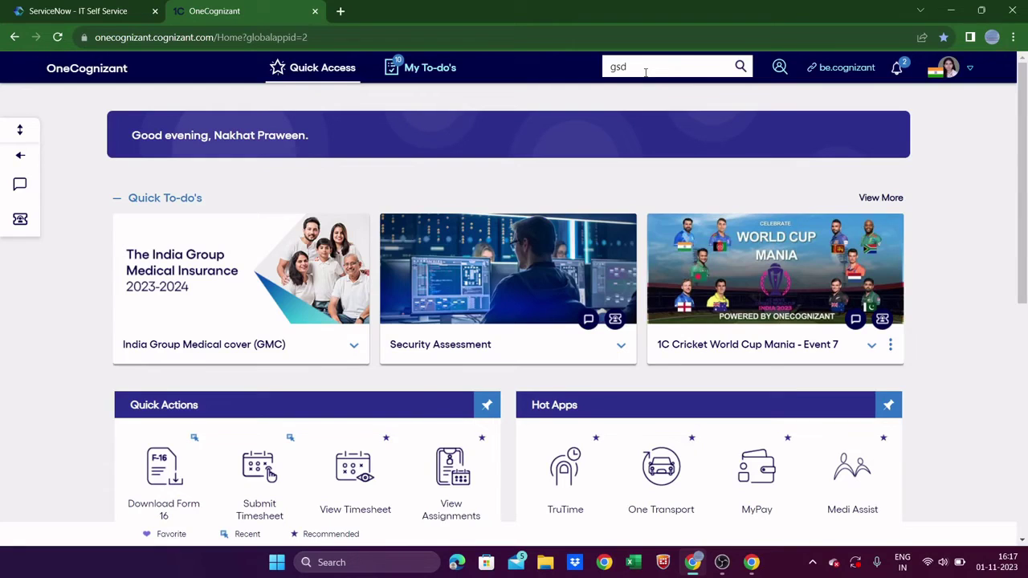
Open the Live Support - GSD app from the search results for "gsd"
click(645, 71)
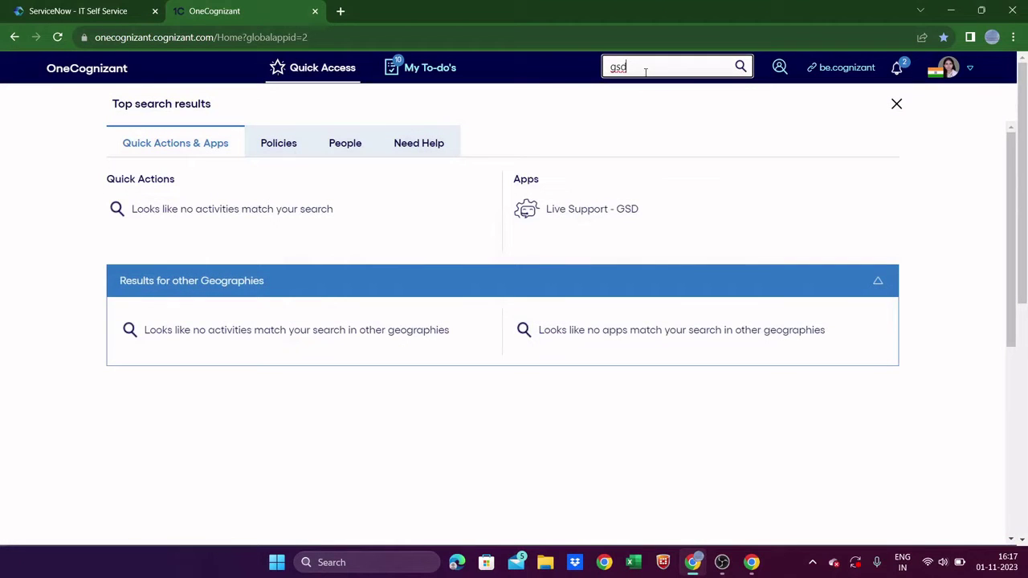
click(580, 210)
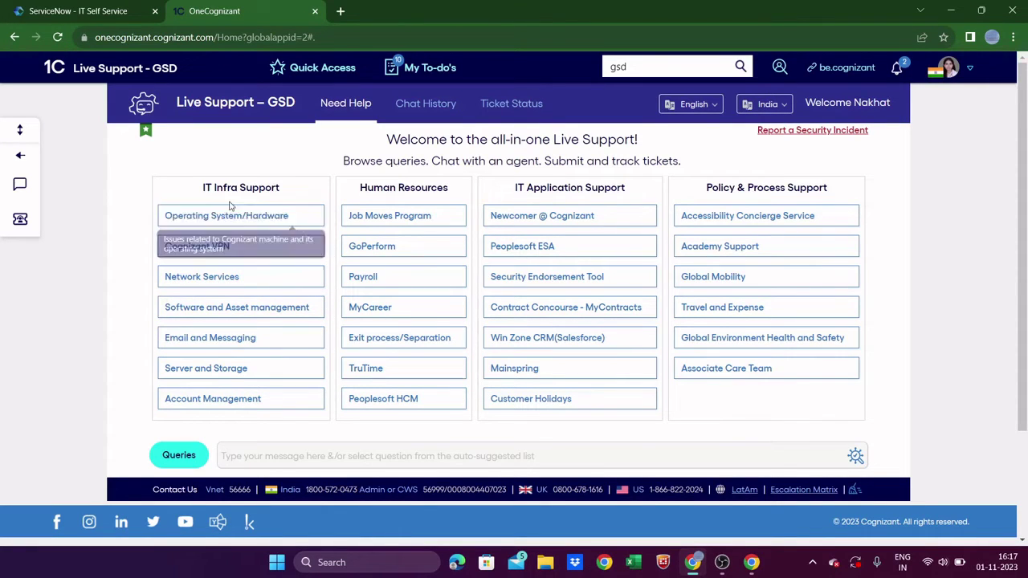
Examine the Operating System/Hardware queries under IT Infra Support and return to the support categories
click(276, 216)
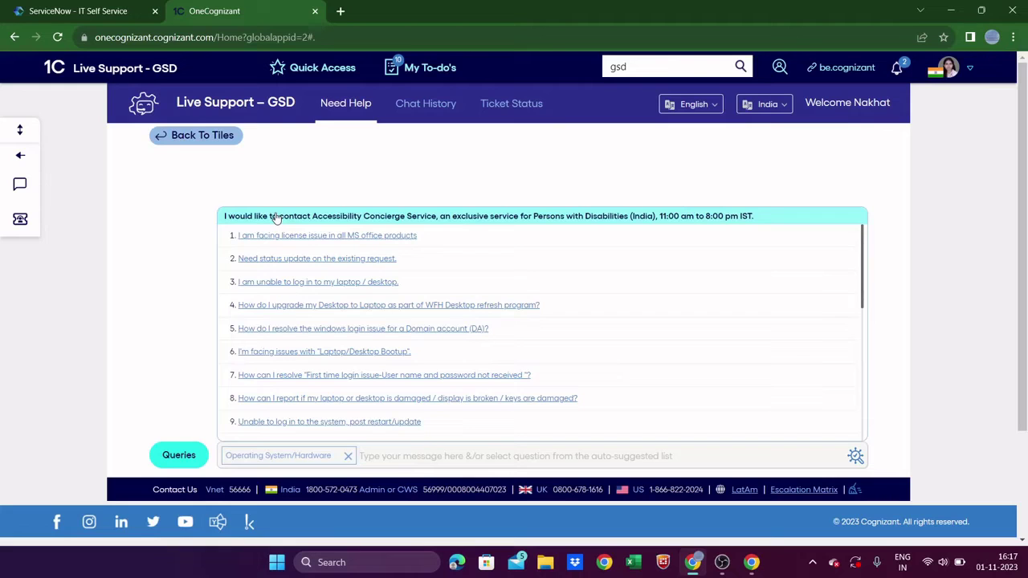
scroll(433, 271, down, 4)
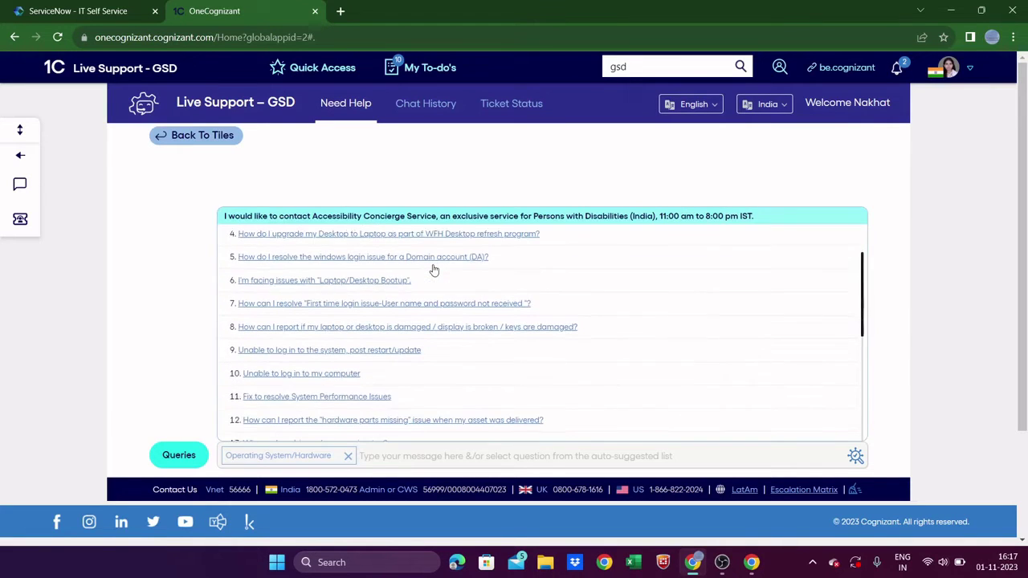
scroll(433, 271, down, 4)
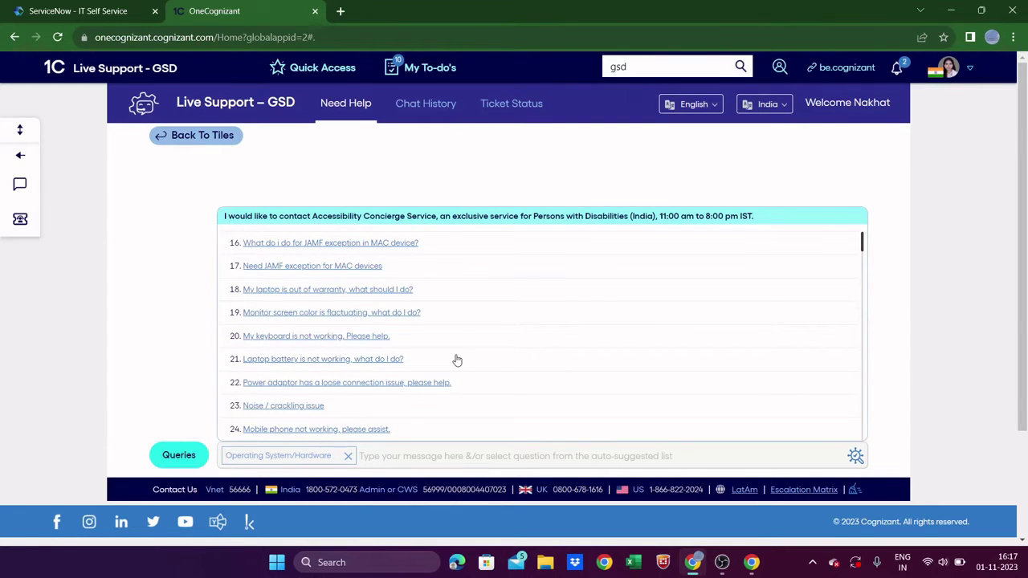
scroll(457, 360, up, 3)
scroll(457, 361, down, 3)
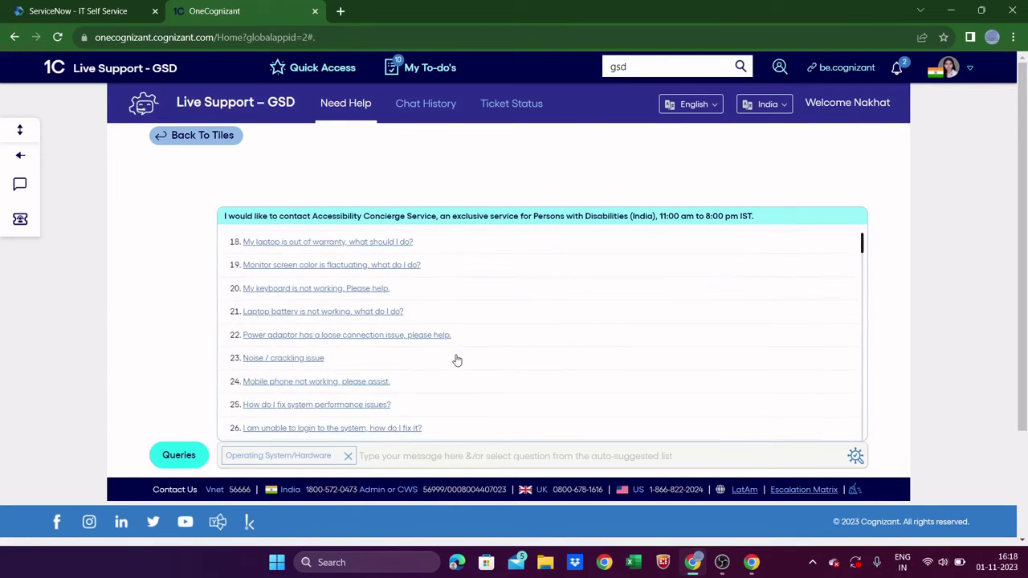
scroll(457, 361, down, 10)
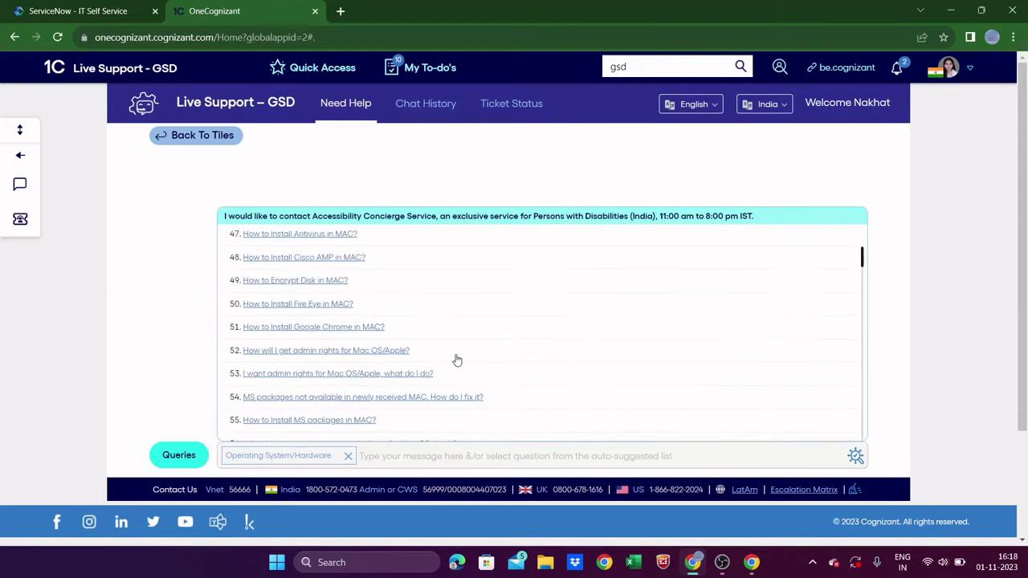
click(425, 458)
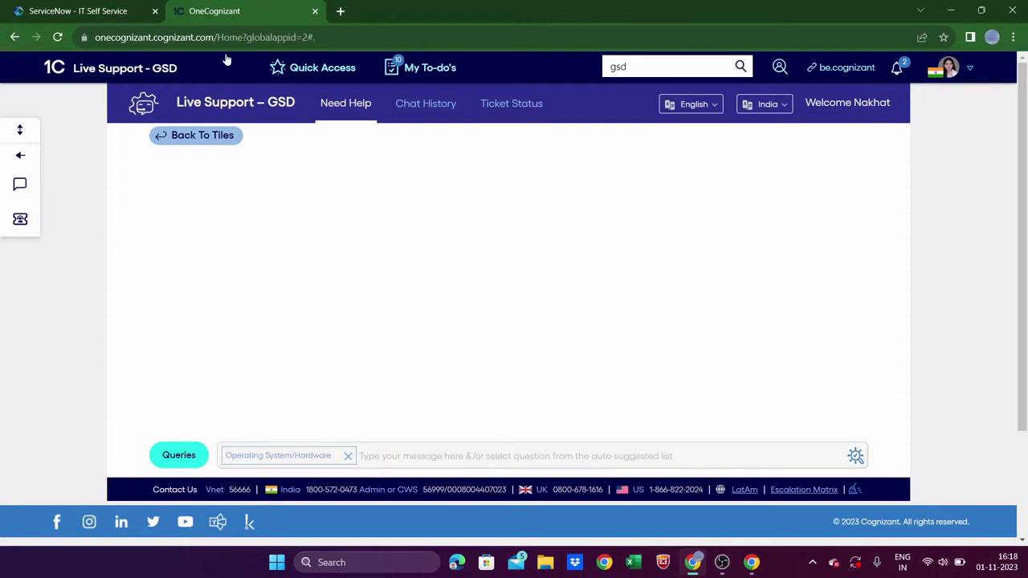
click(216, 135)
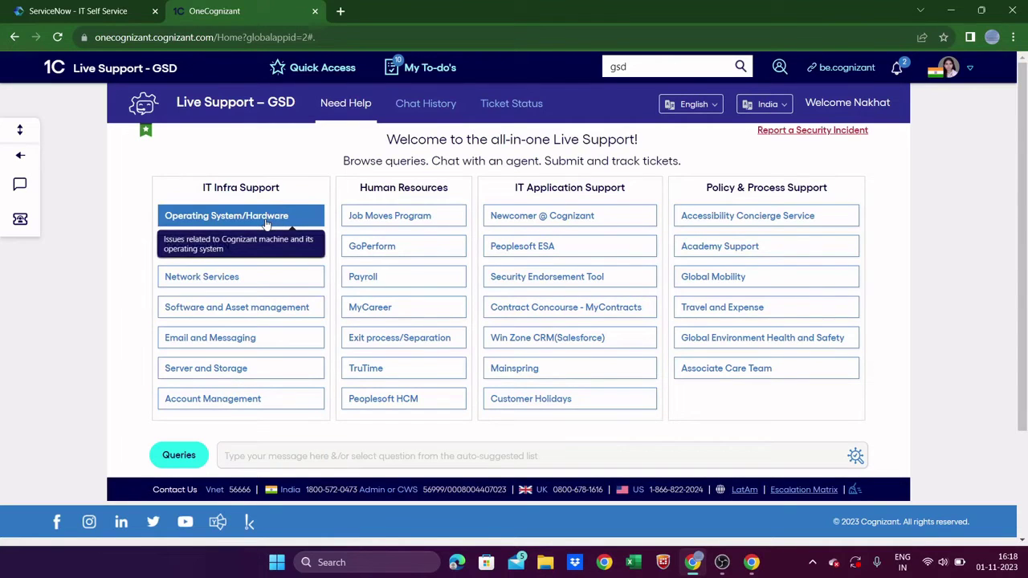
Send the Operating System/Hardware query "I am unable to log in to my laptop / desktop." and read through the suggested replies
click(266, 221)
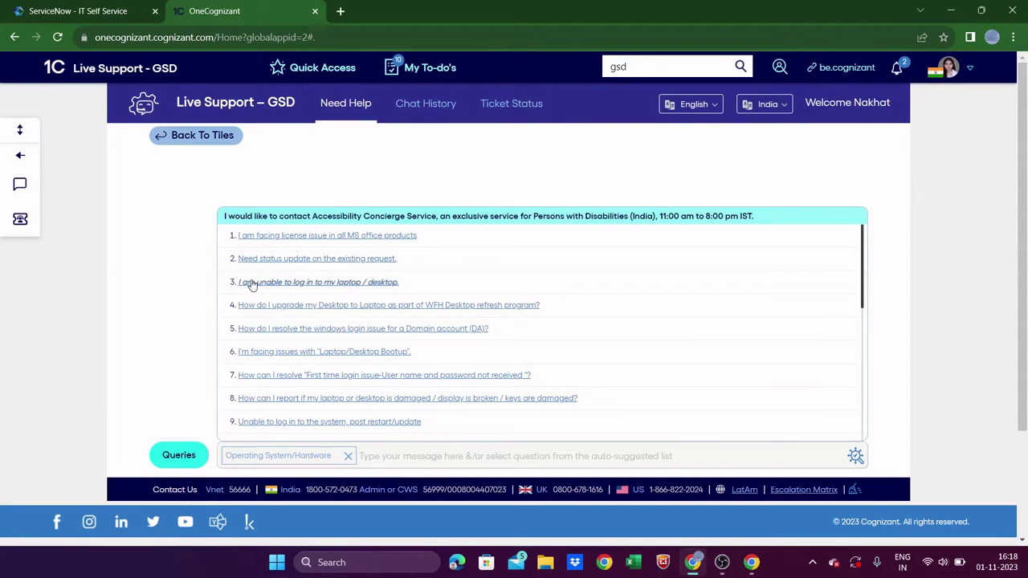
click(304, 282)
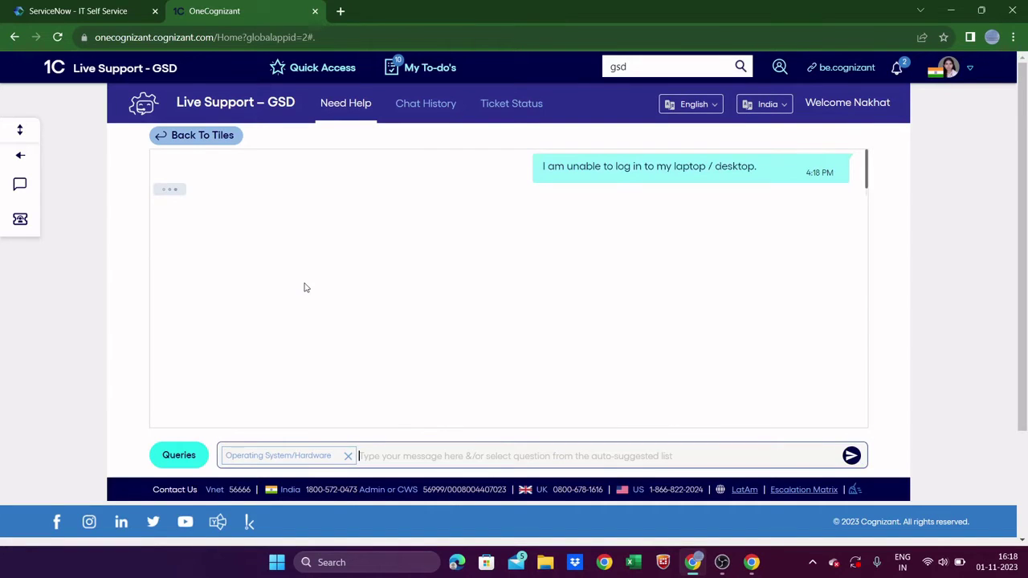
scroll(615, 277, down, 1)
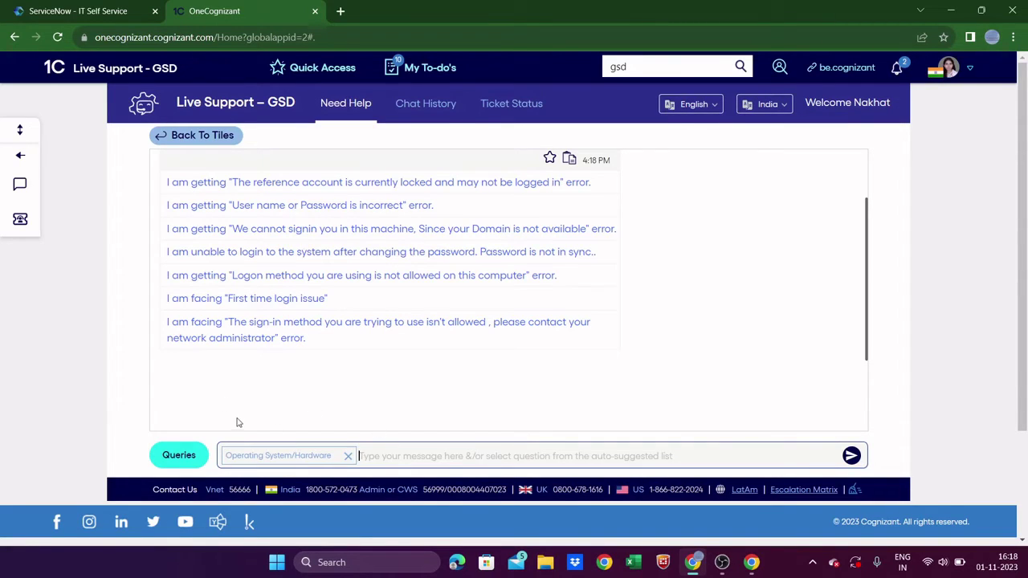
click(359, 443)
Check the Live Support chat history and ticket status, and return to the Quick Access home page
click(450, 109)
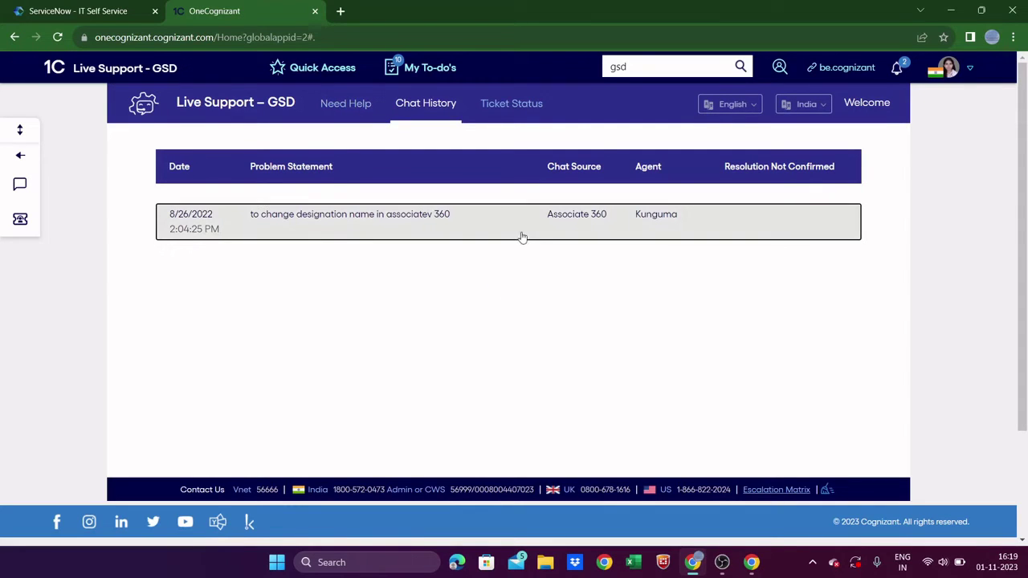
click(518, 110)
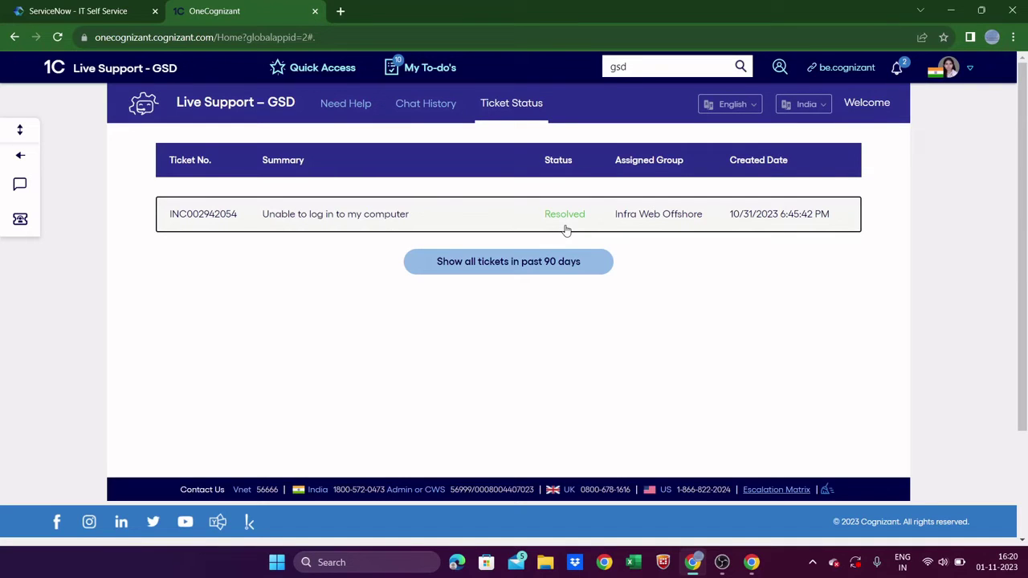
click(325, 70)
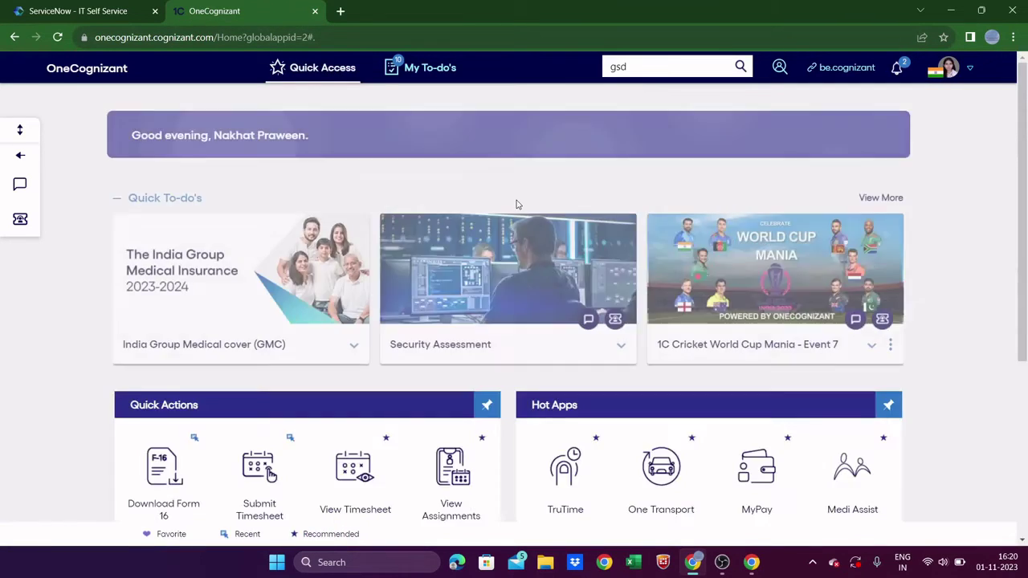
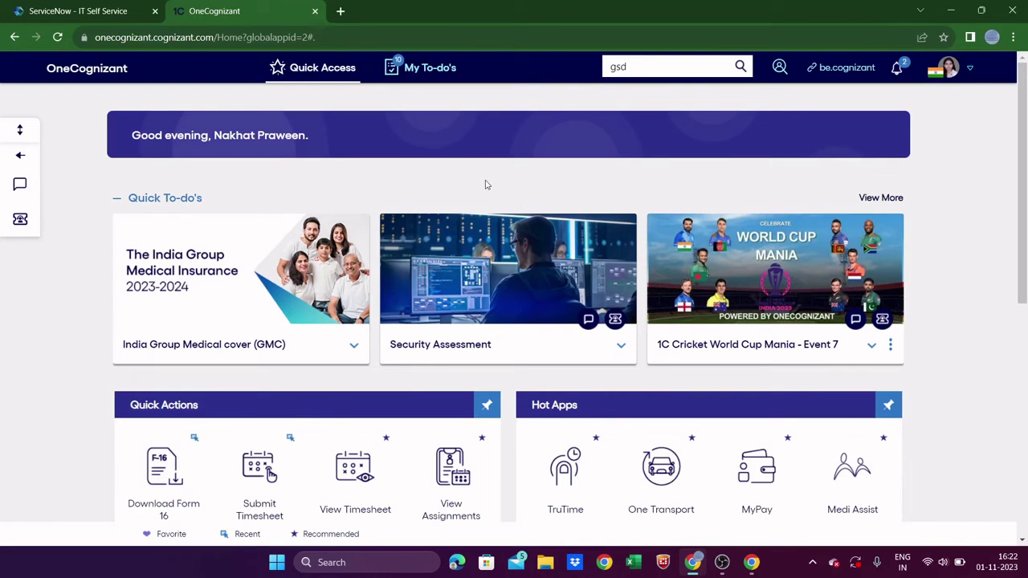
Switch to the ServiceNow MyService Portal and search it for "request laptop"
click(101, 13)
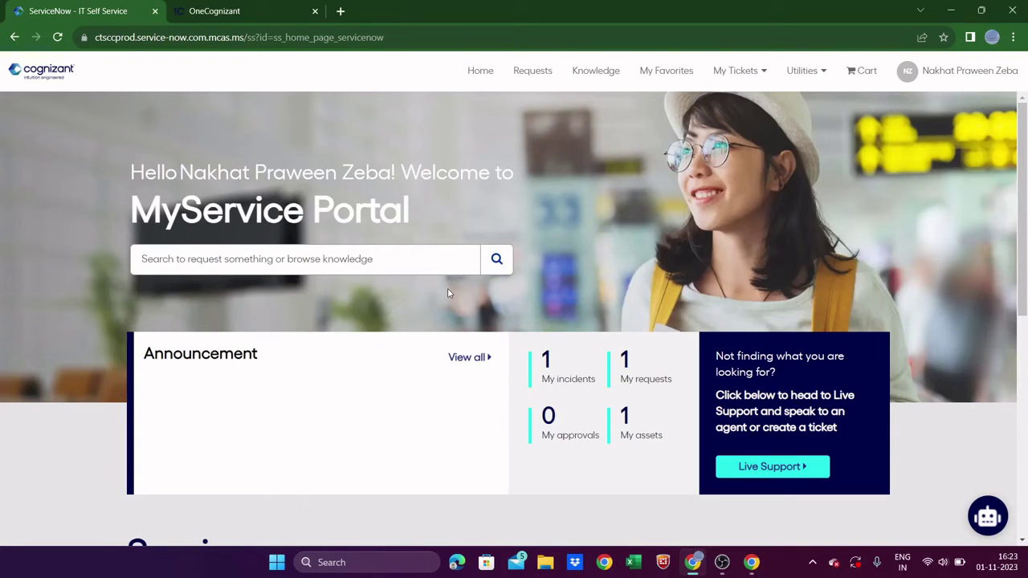
click(392, 38)
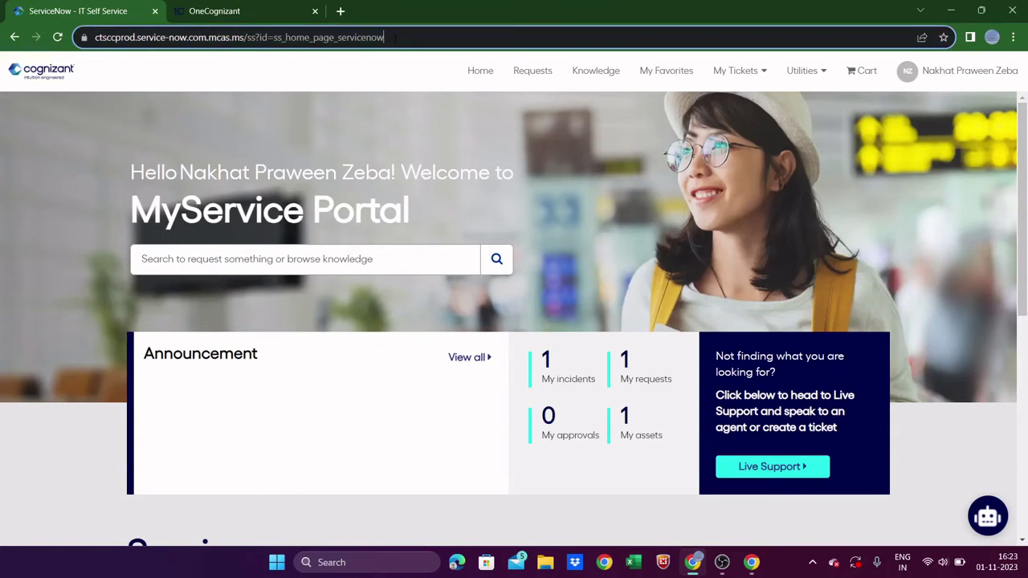
click(427, 151)
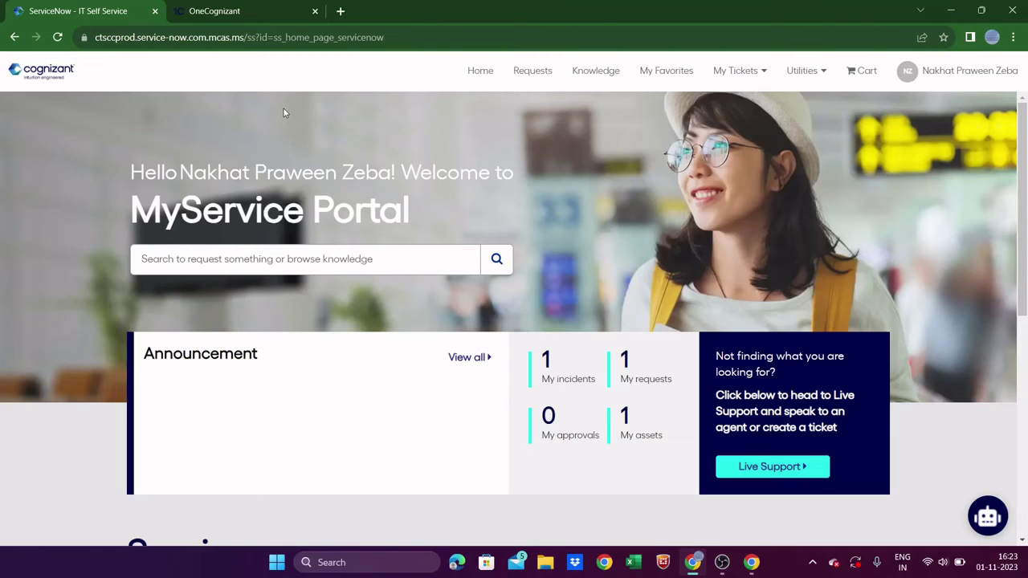
click(178, 260)
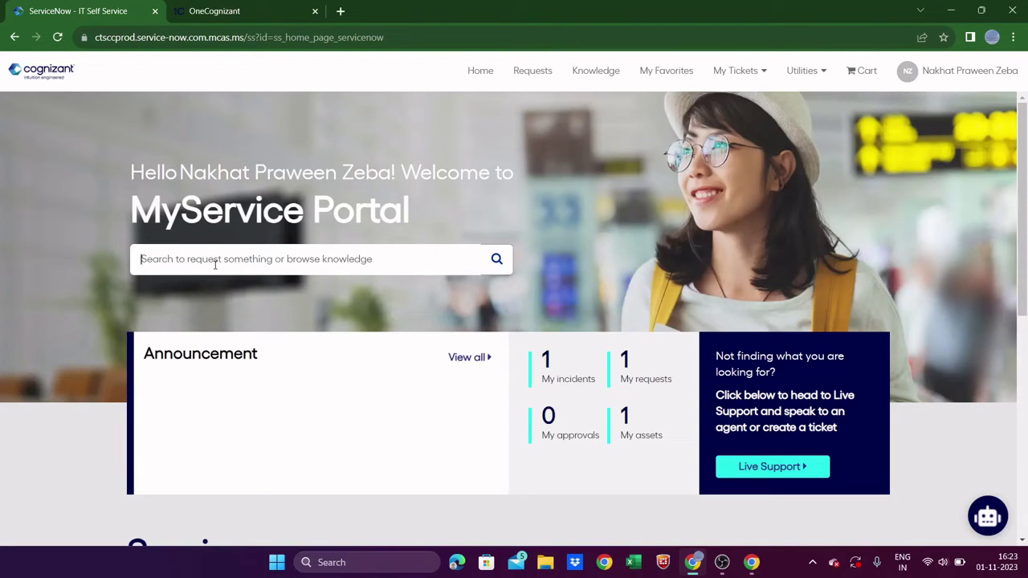
text(req)
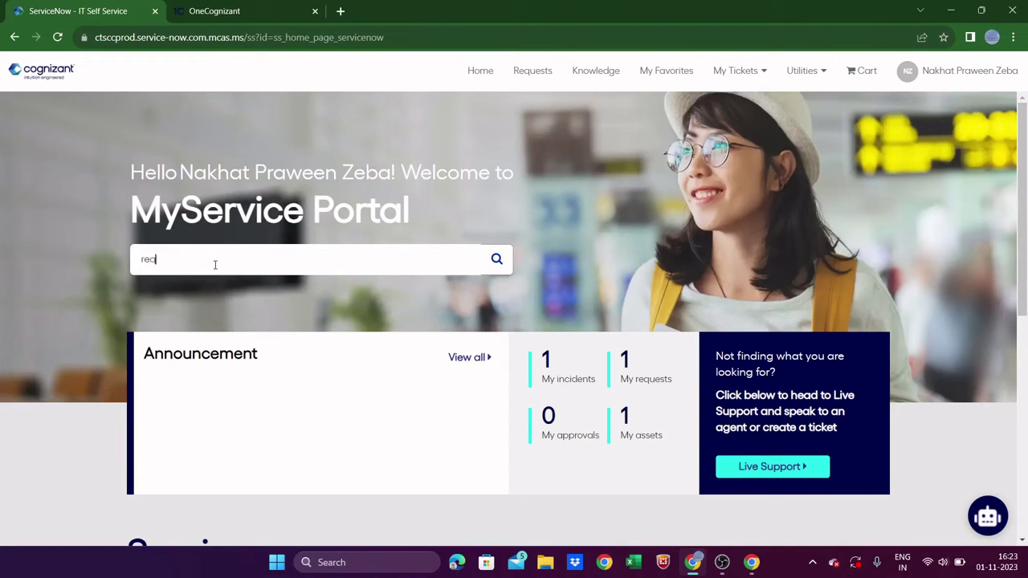
text(uest laptop)
key(Return)
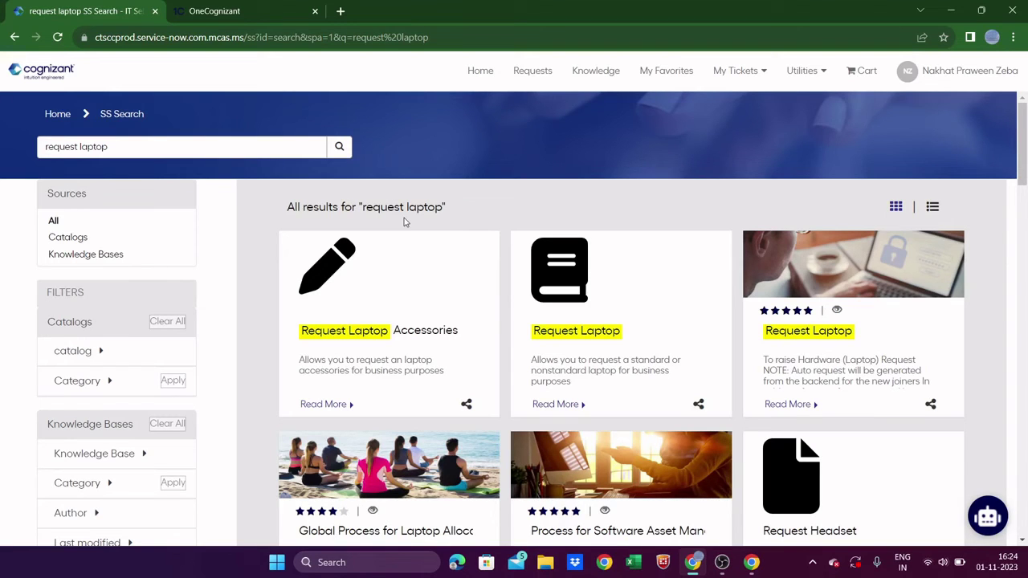
Open the Request Laptop catalog item for standard or nonstandard laptops and review its form through the request details
click(572, 410)
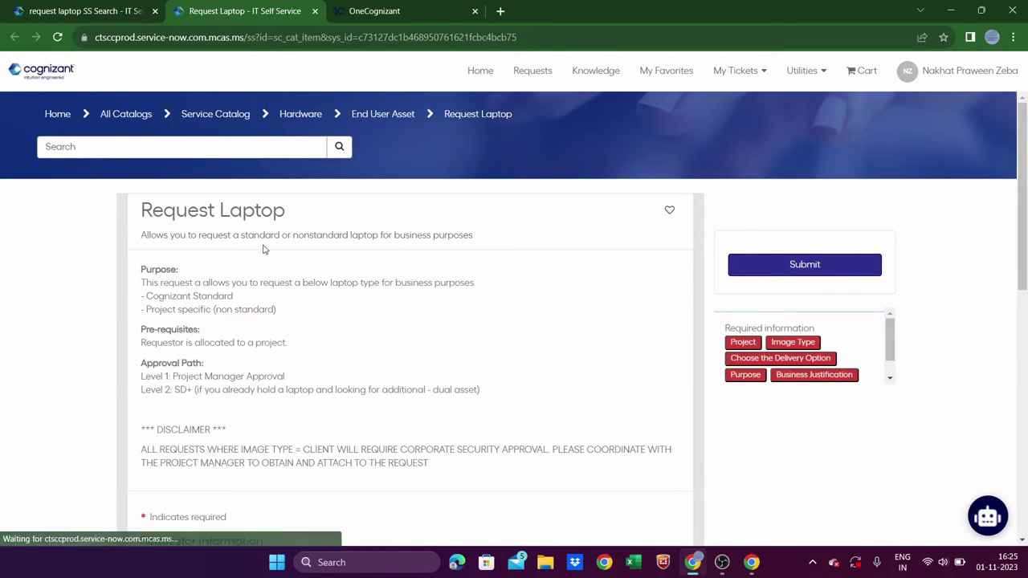
scroll(385, 337, down, 3)
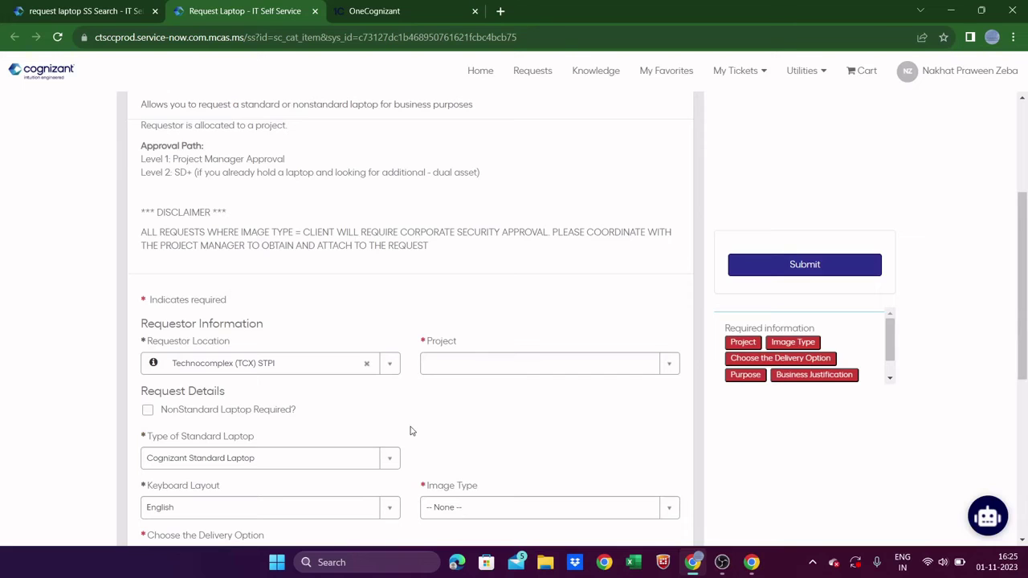
scroll(409, 432, down, 1)
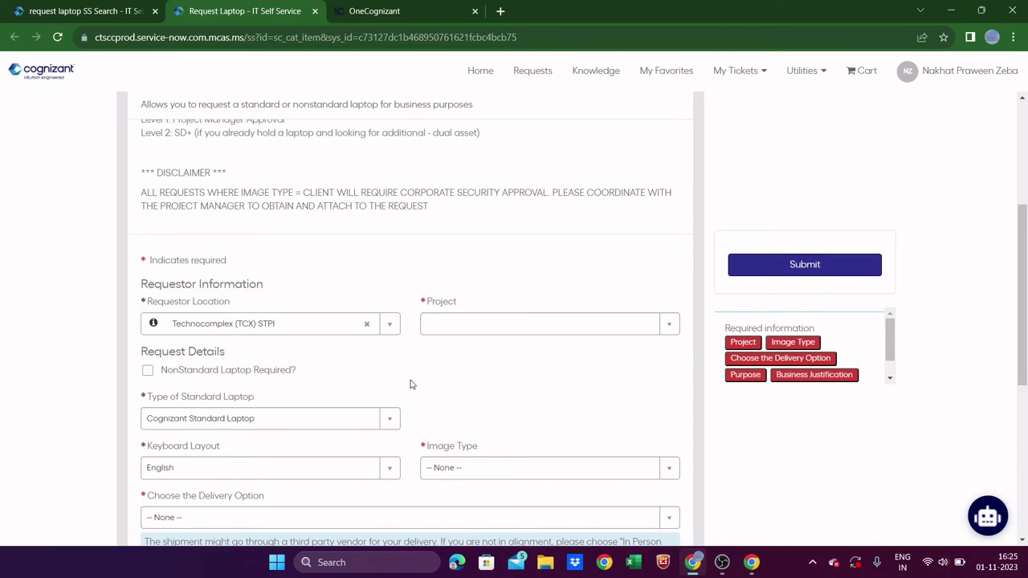
scroll(410, 384, down, 2)
scroll(411, 385, down, 1)
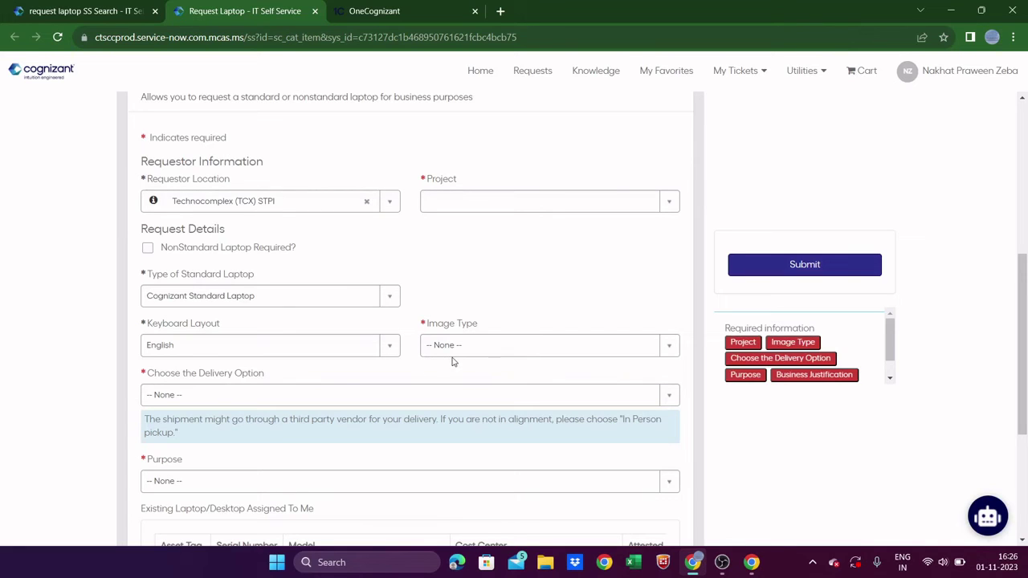
Set the laptop request's image type to Cognizant and its delivery option to In Person pickup
click(677, 351)
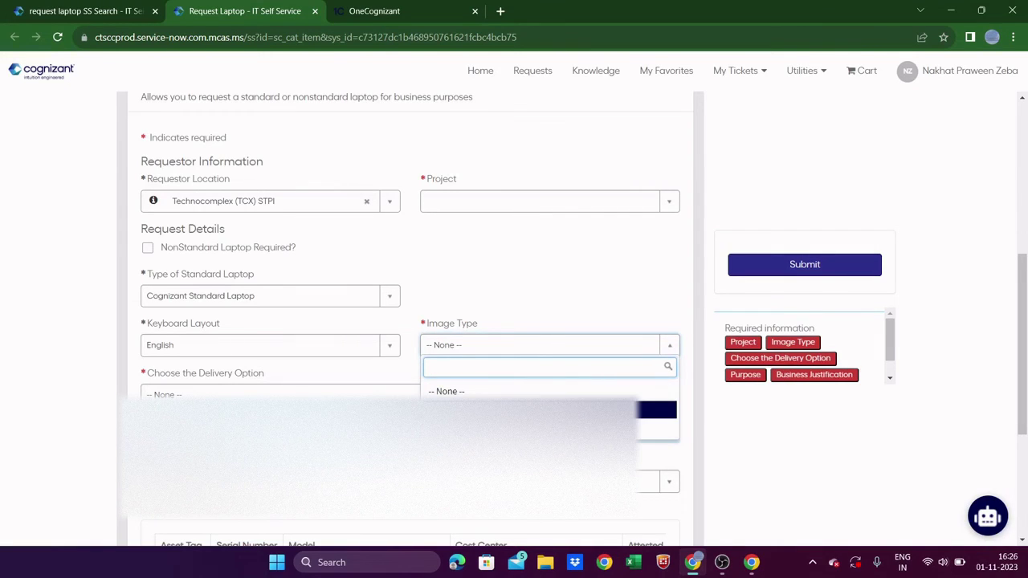
key(Return)
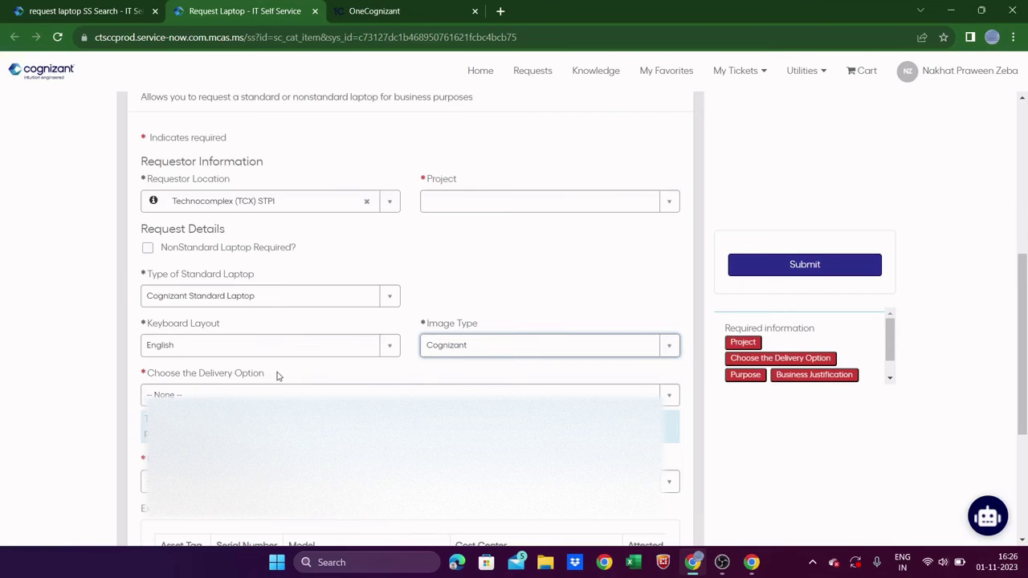
scroll(402, 358, down, 1)
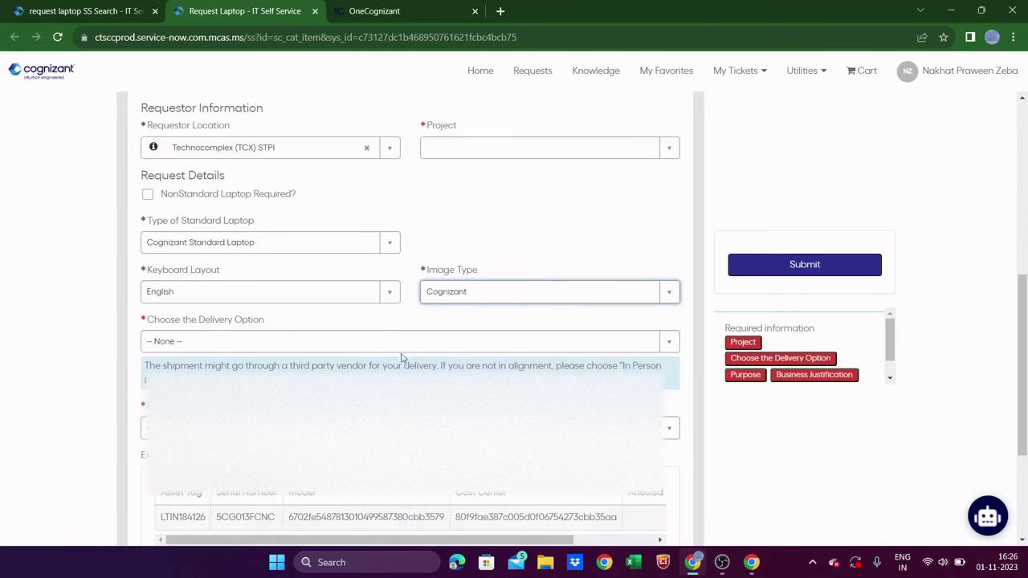
click(665, 344)
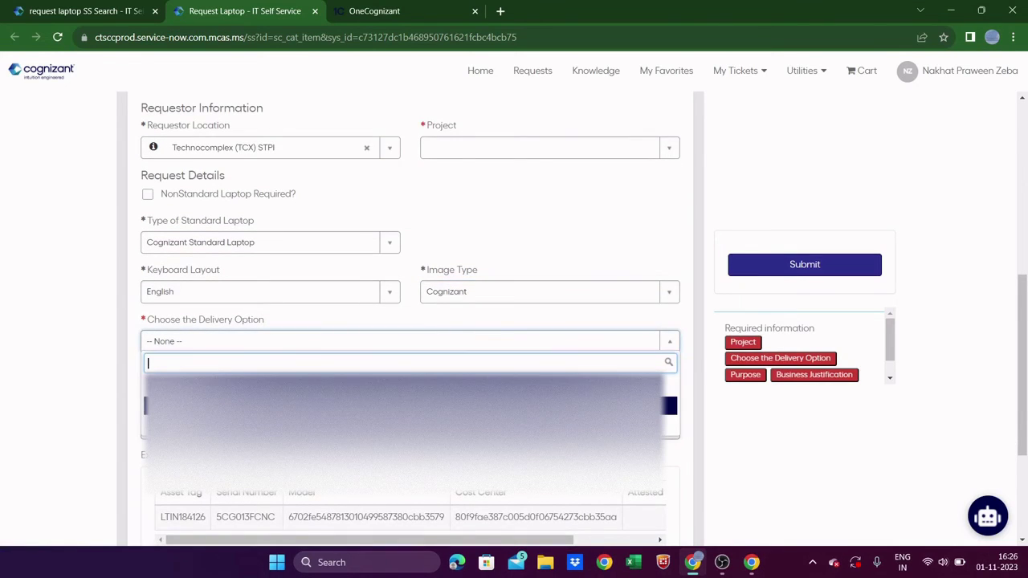
key(Down)
key(Return)
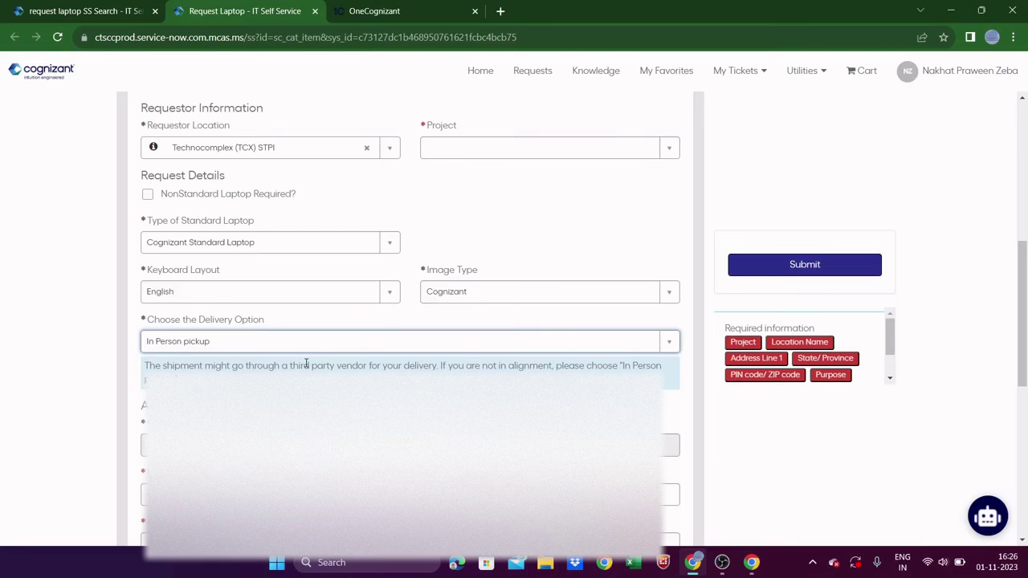
Look over the address fields required for the in-person pickup, through to the end of the form
scroll(409, 321, down, 3)
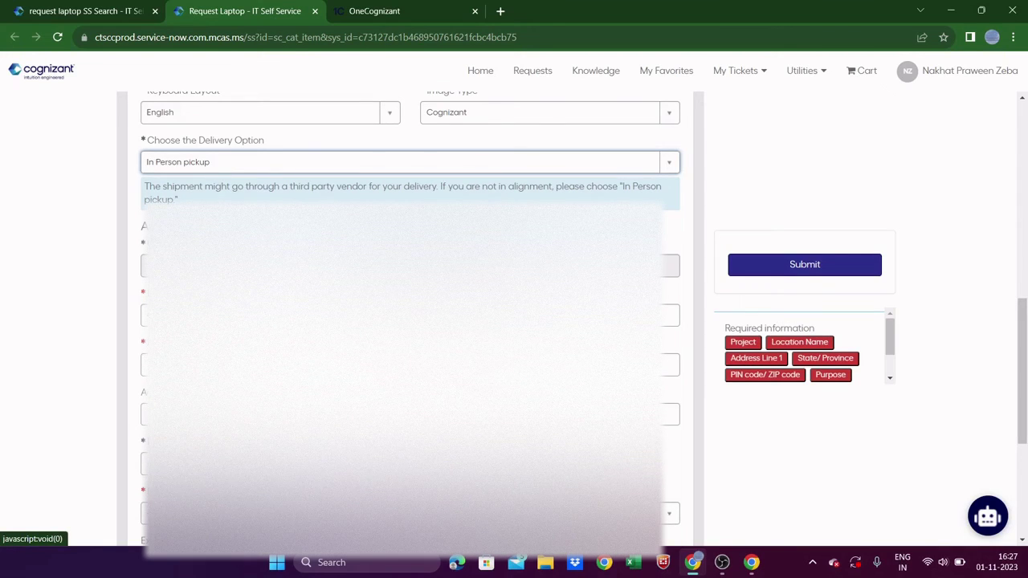
click(401, 315)
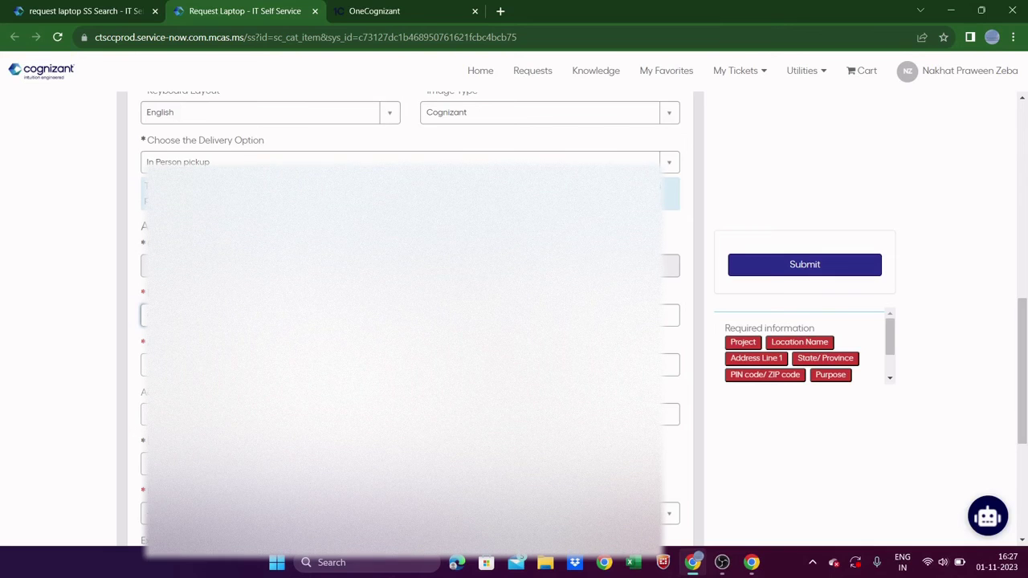
scroll(377, 468, down, 5)
scroll(378, 469, down, 1)
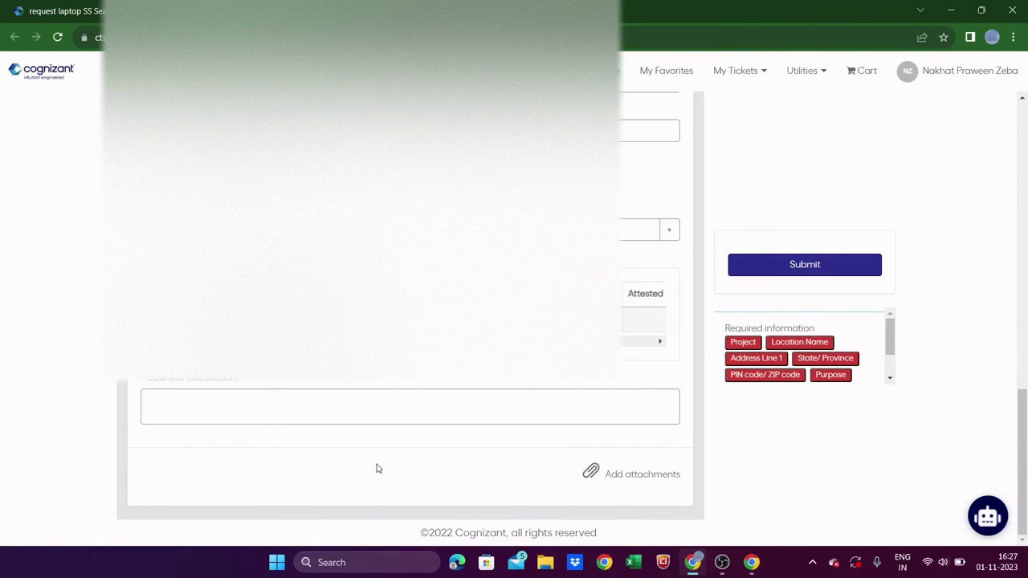
Go through the Purpose and Business Justification fields and try to submit the laptop request
click(668, 232)
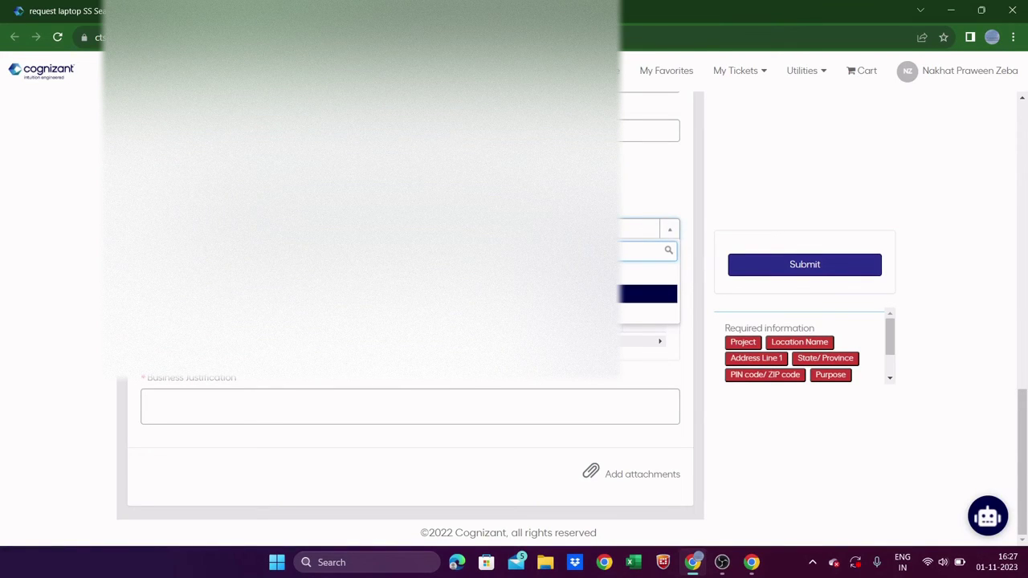
key(Return)
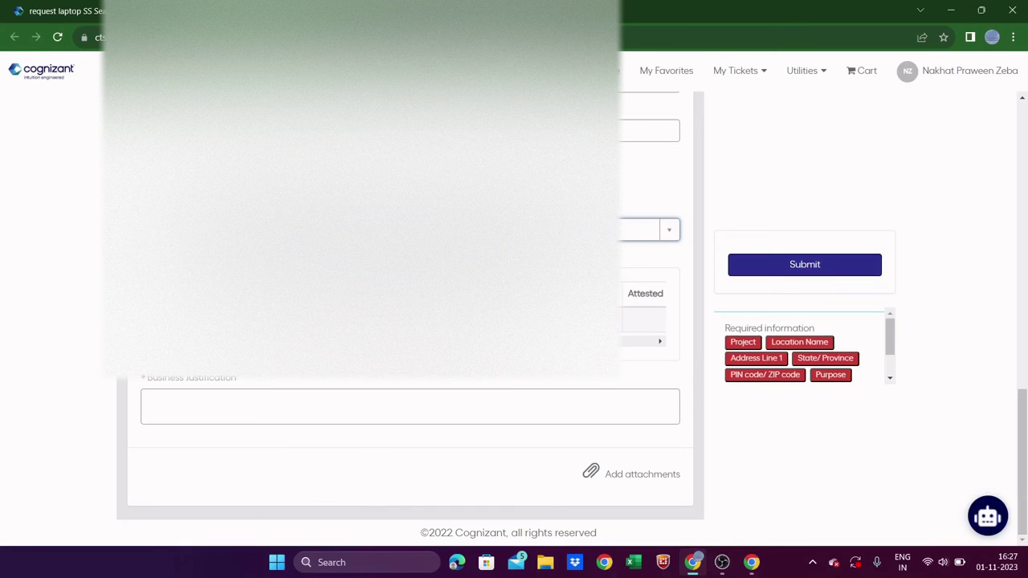
click(212, 403)
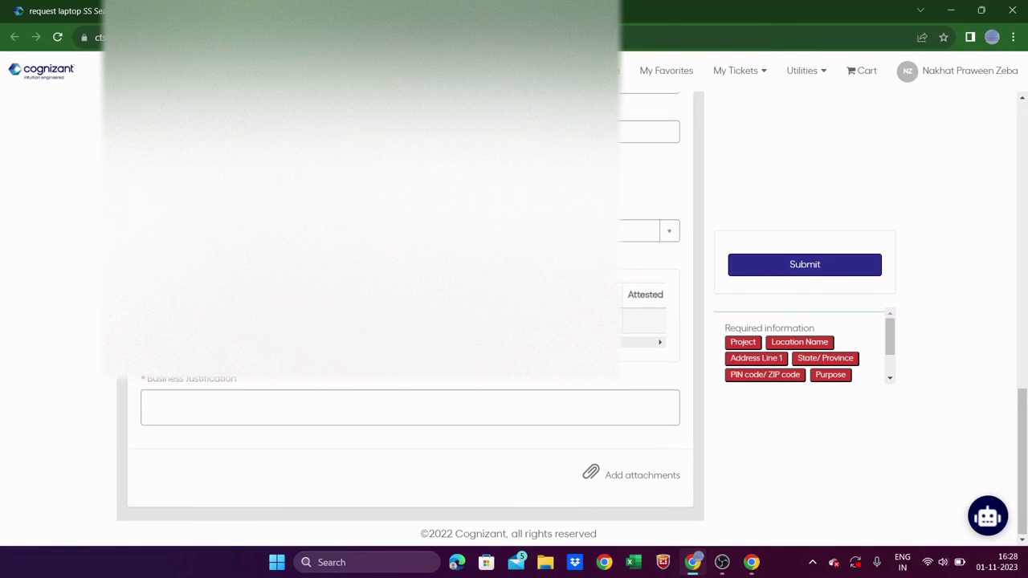
click(771, 265)
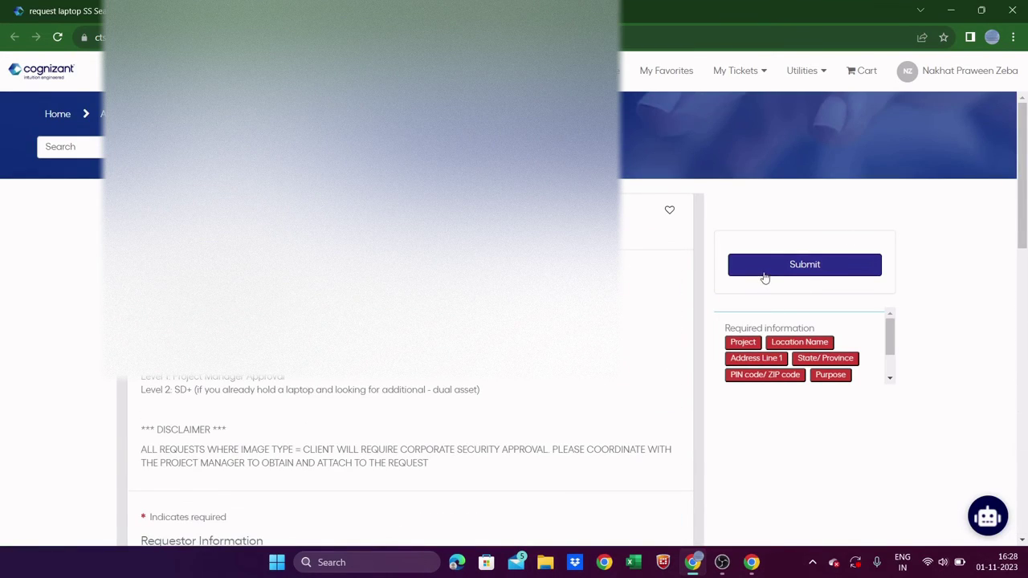